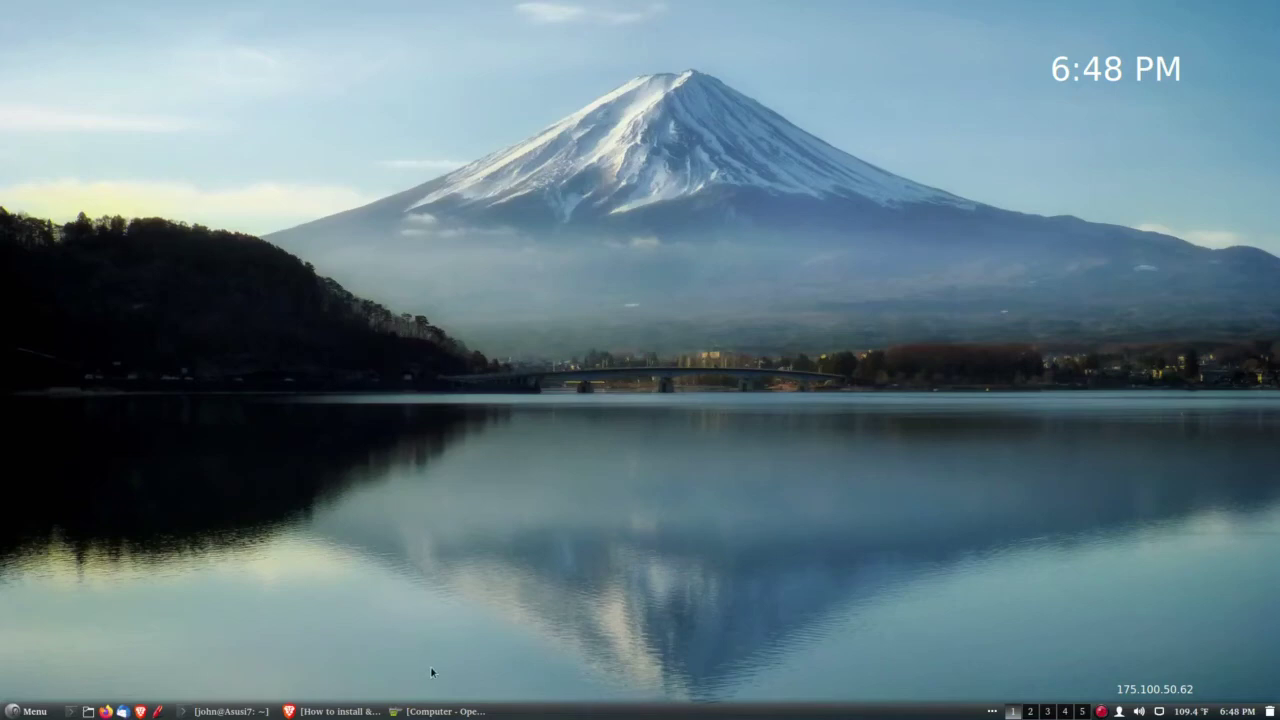
- Check system info, then run systemd-analyze in the terminal, showing a 45.557s boot
{"action": "left_click", "coordinate": [432, 712]}
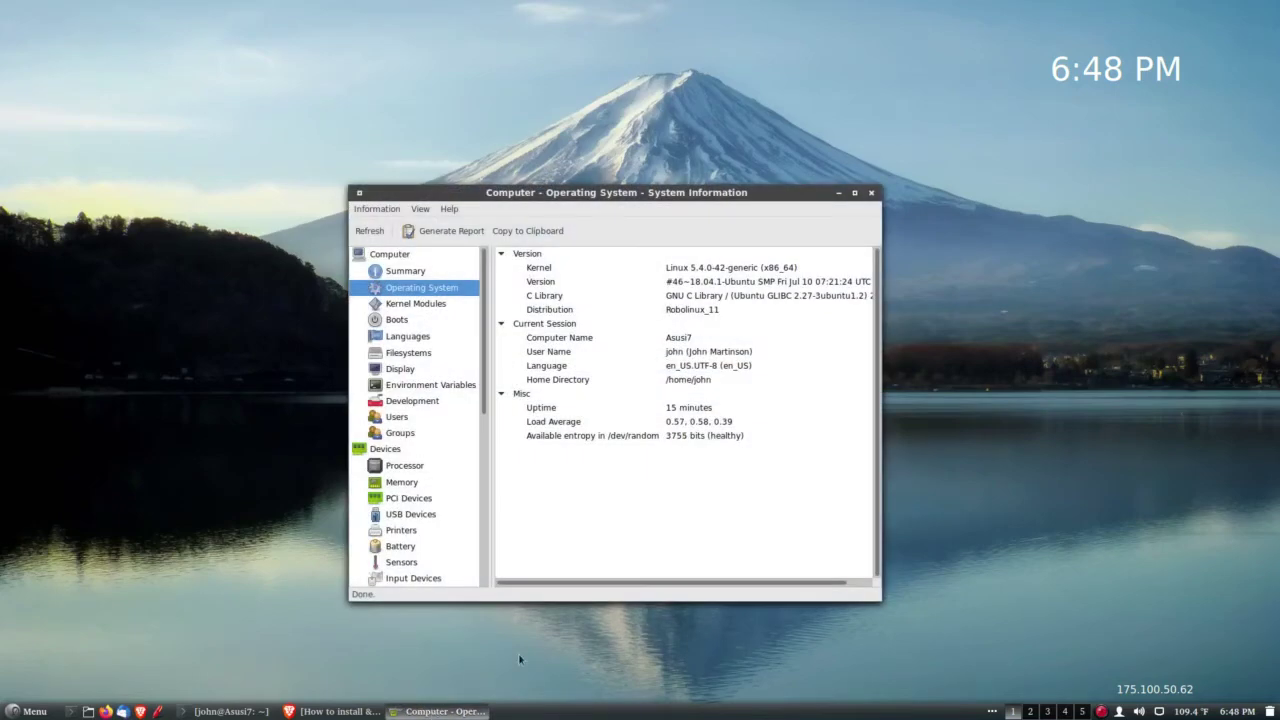
{"action": "left_click", "coordinate": [840, 193]}
{"action": "left_click", "coordinate": [215, 711]}
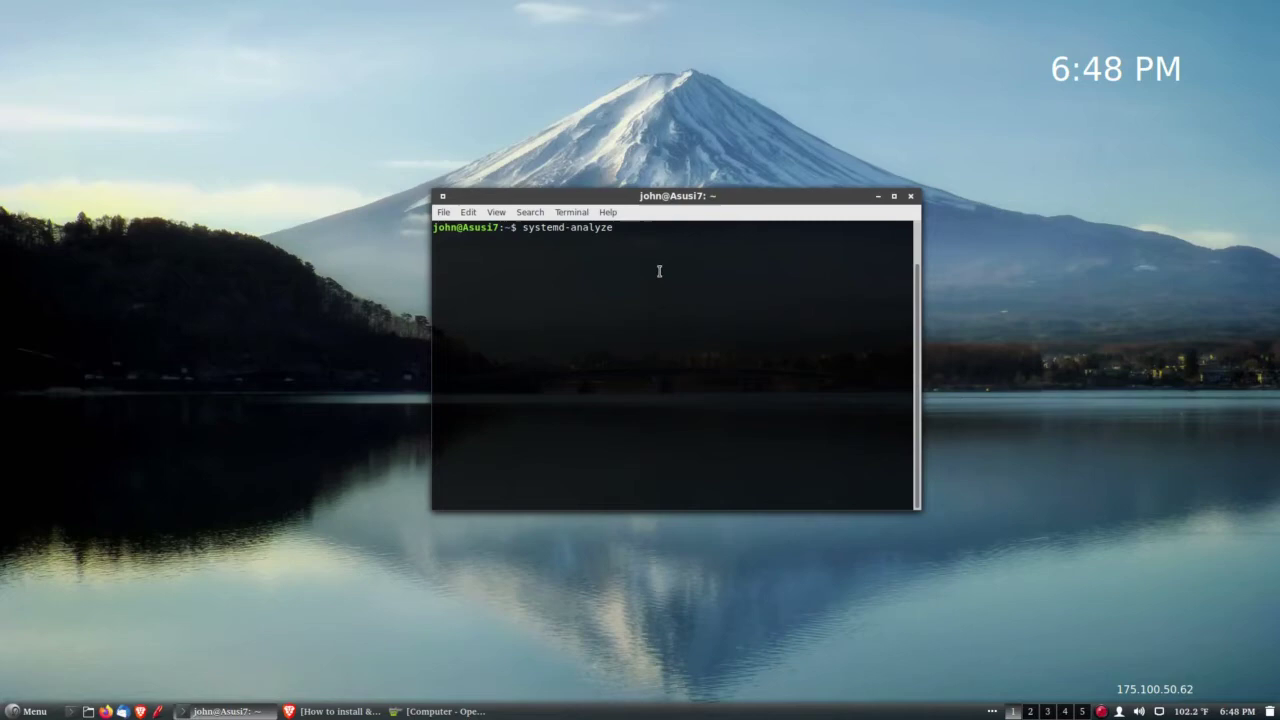
{"action": "key", "text": "Return"}
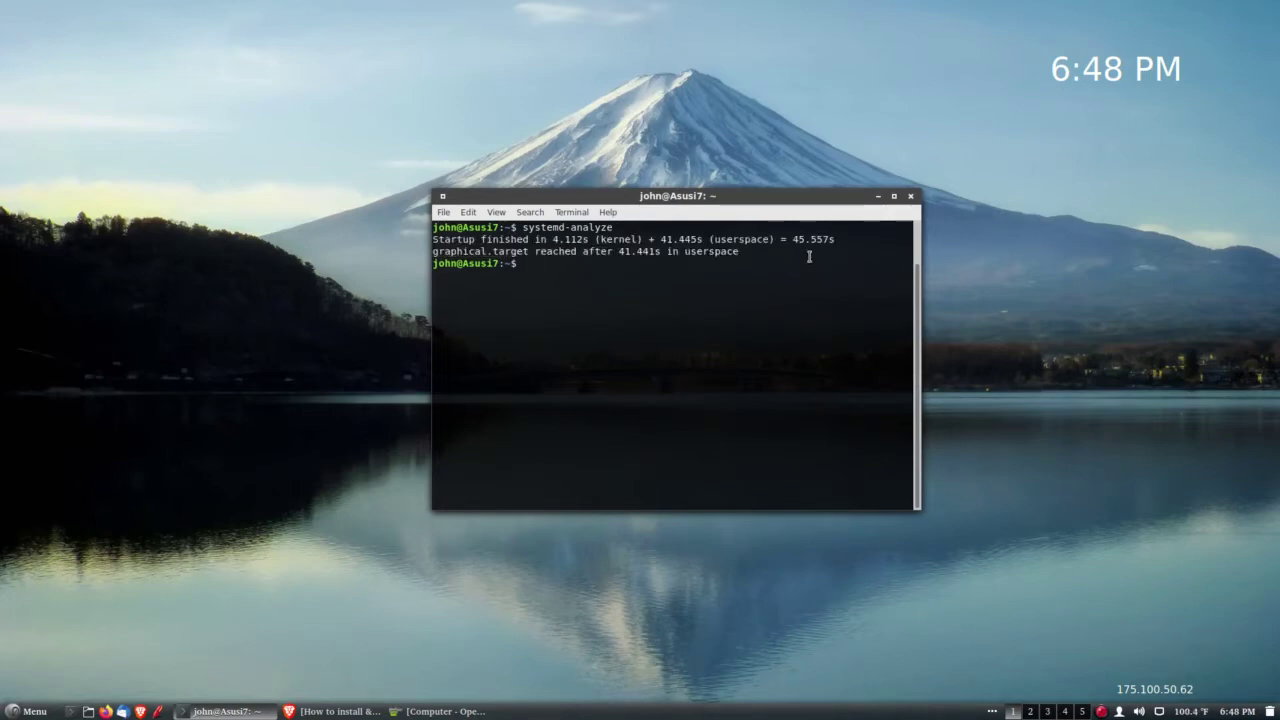
{"action": "left_click", "coordinate": [878, 196]}
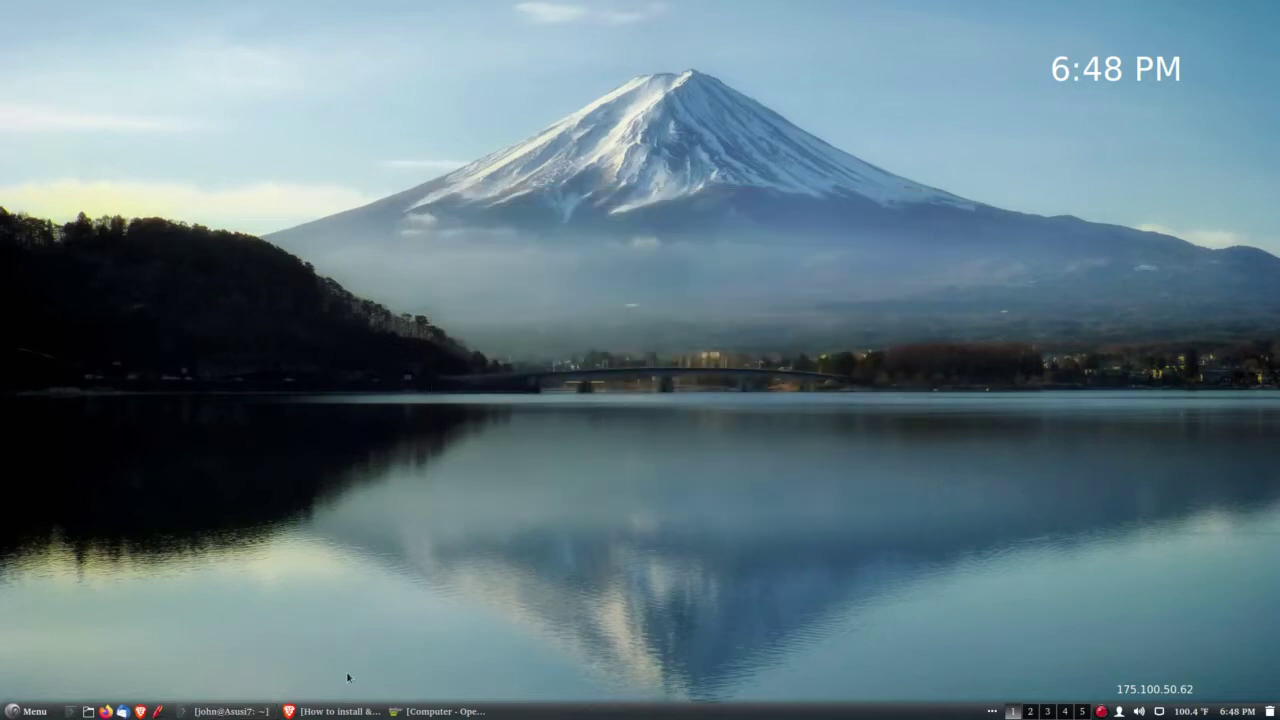
- Restore Brave and open the RoboLinux FAAST Boot instructions for Cinnamon
{"action": "left_click", "coordinate": [338, 711]}
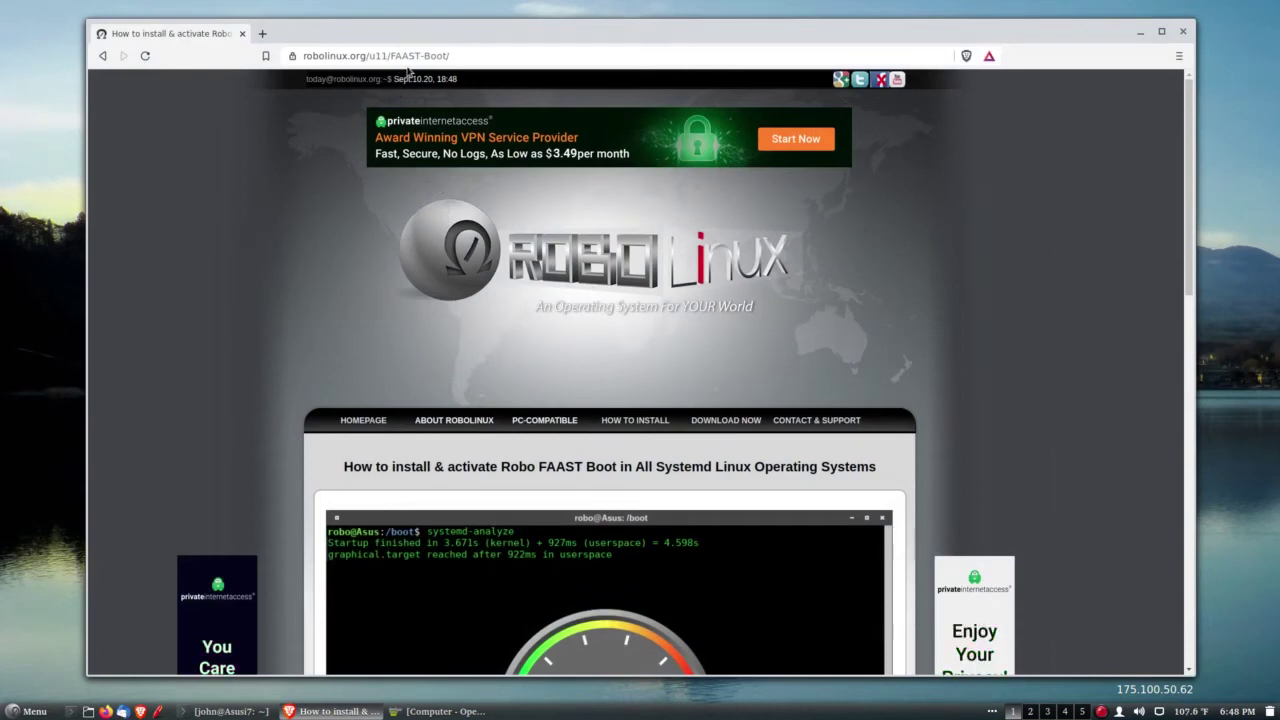
{"action": "scroll", "coordinate": [570, 388], "scroll_direction": "down", "scroll_amount": 5}
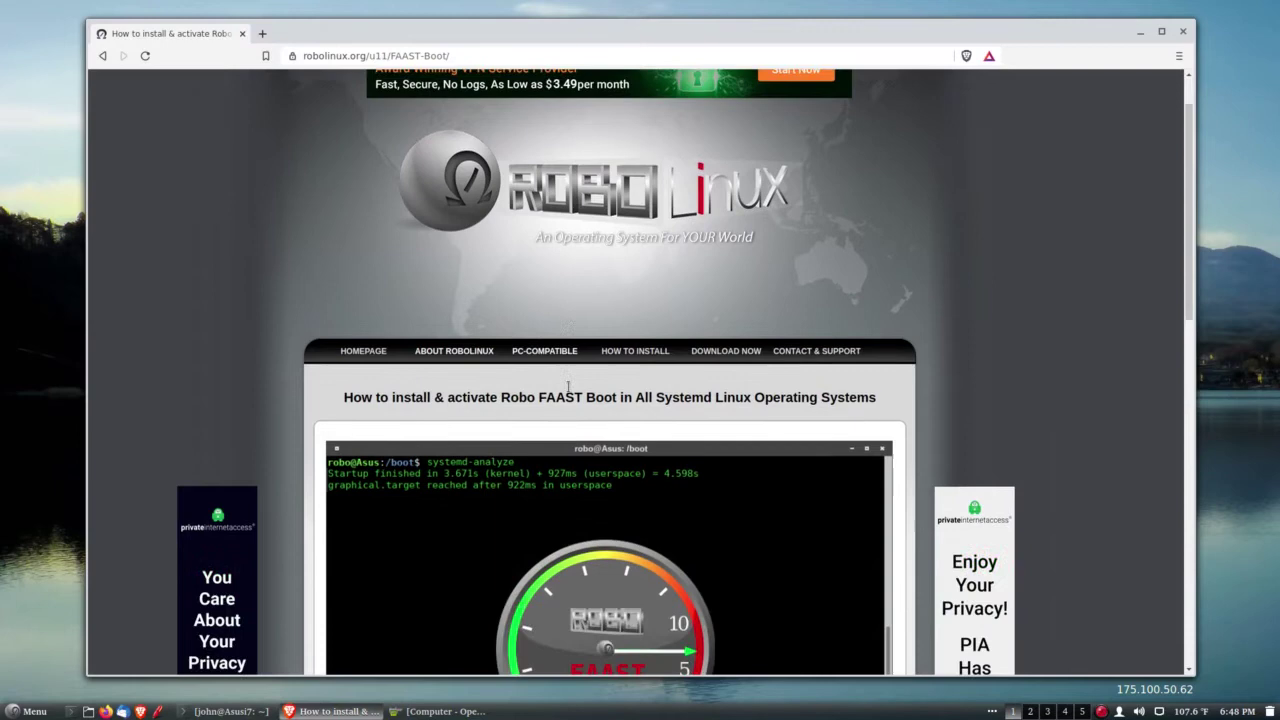
{"action": "scroll", "coordinate": [567, 403], "scroll_direction": "down", "scroll_amount": 4}
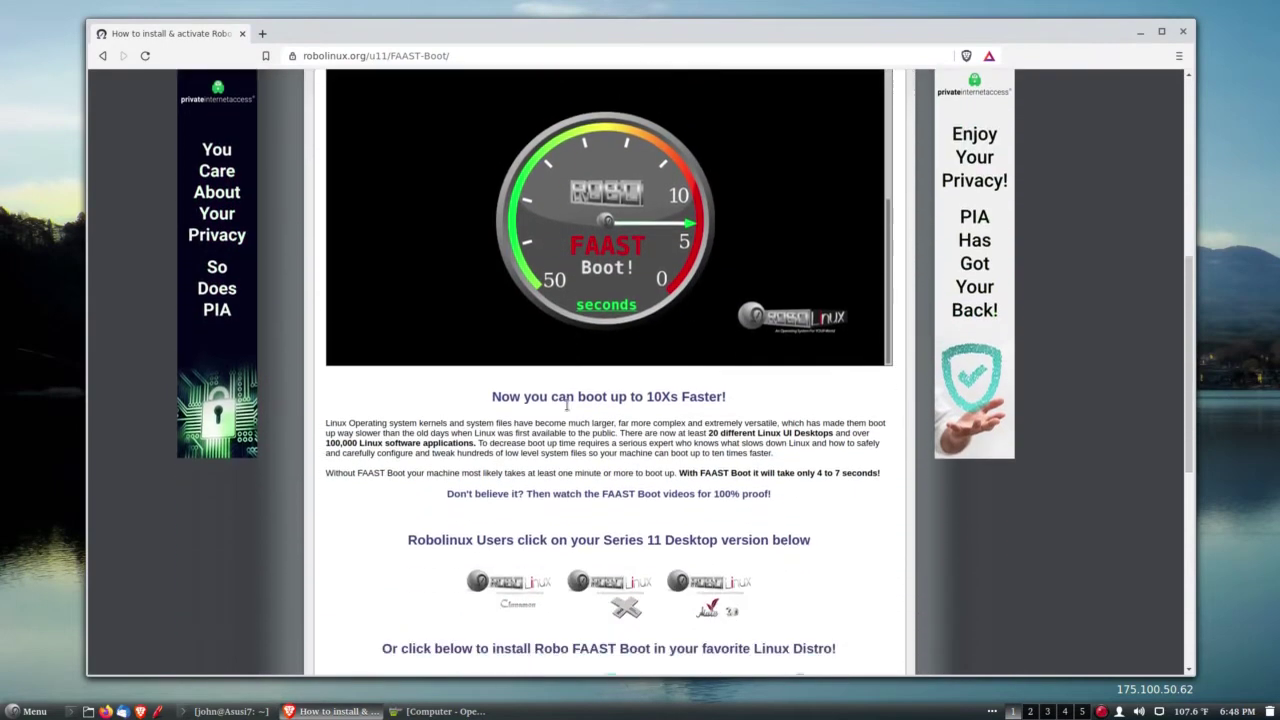
{"action": "left_click", "coordinate": [510, 462]}
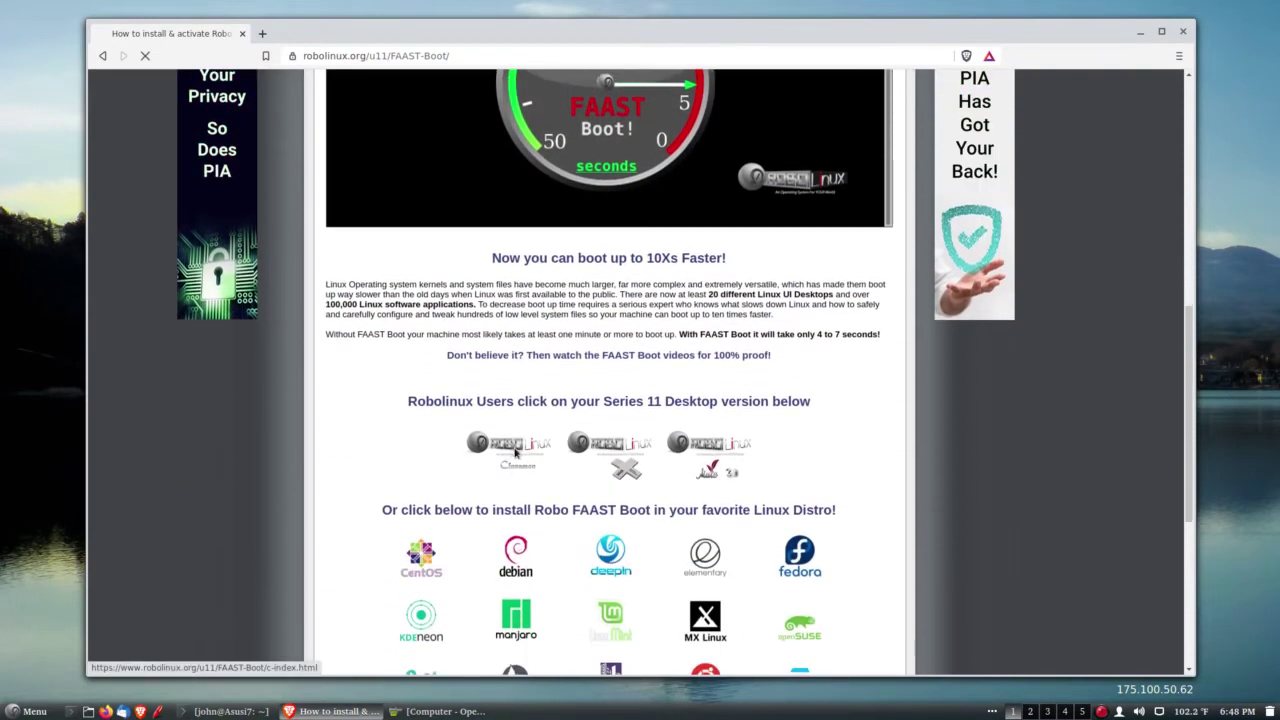
- Read through the Cinnamon install steps down to Step #3 and return to the top
{"action": "scroll", "coordinate": [596, 511], "scroll_direction": "down", "scroll_amount": 9}
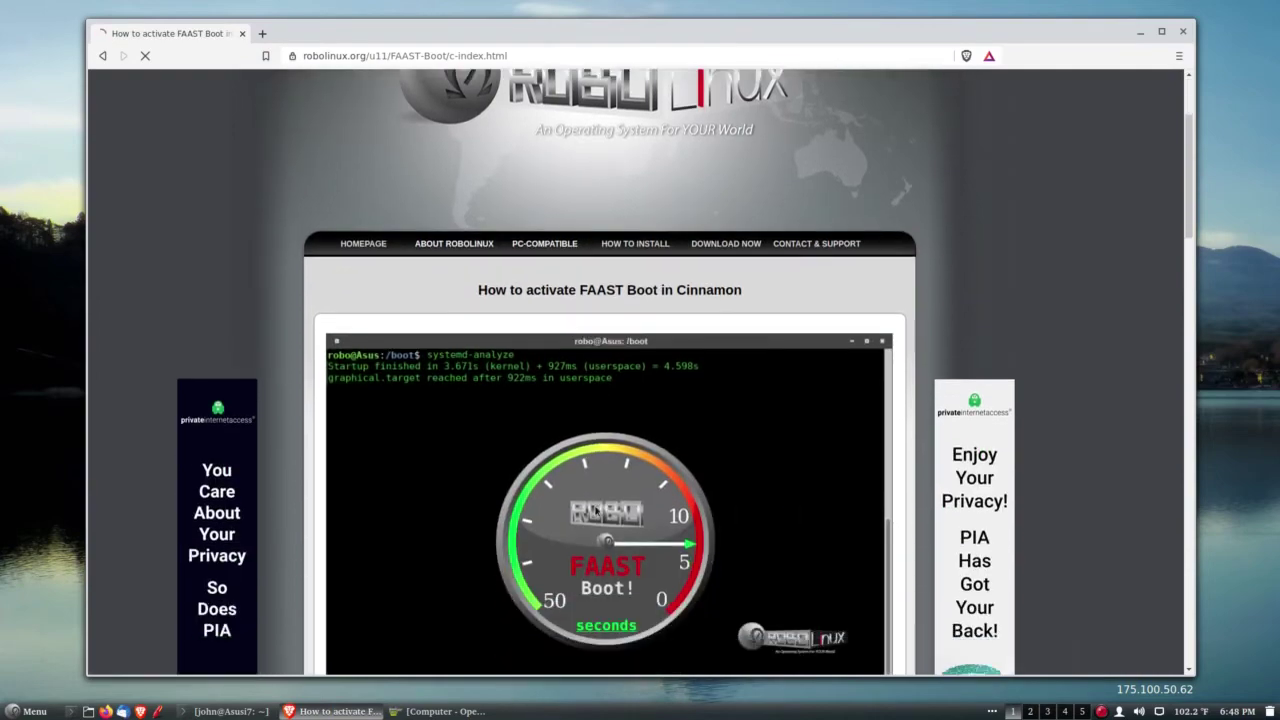
{"action": "scroll", "coordinate": [593, 513], "scroll_direction": "down", "scroll_amount": 6}
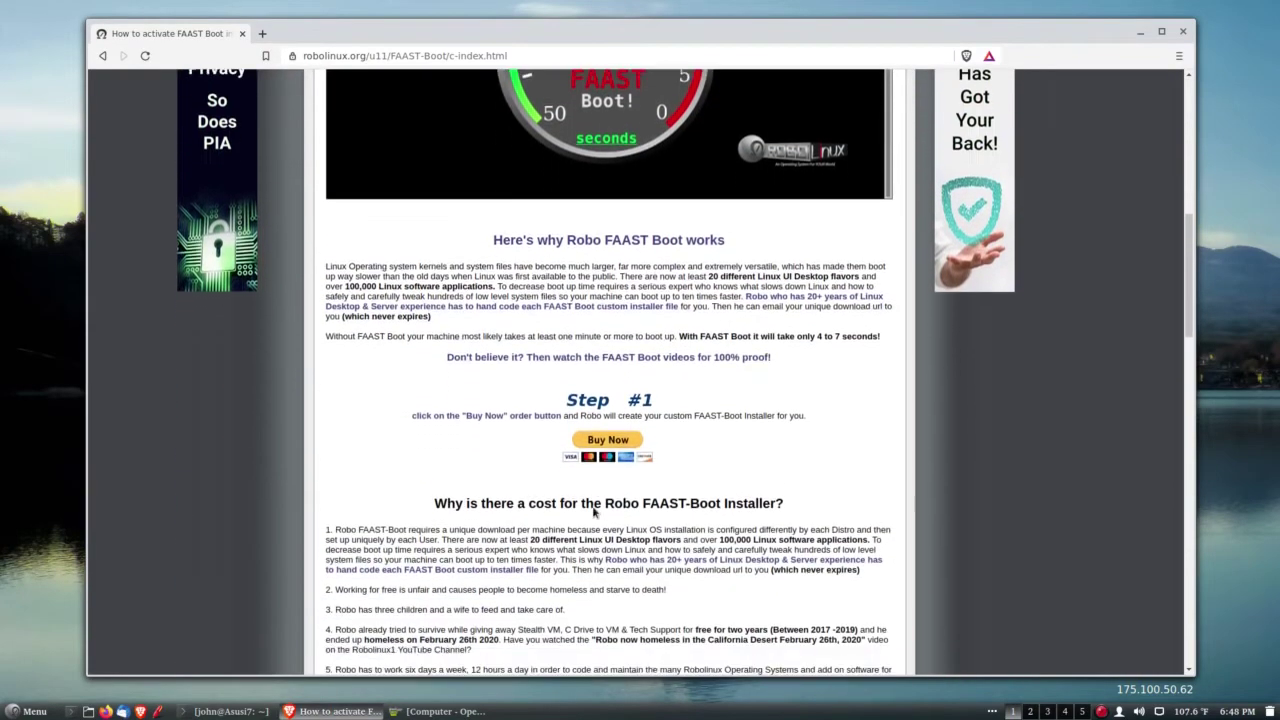
{"action": "scroll", "coordinate": [591, 512], "scroll_direction": "down", "scroll_amount": 3}
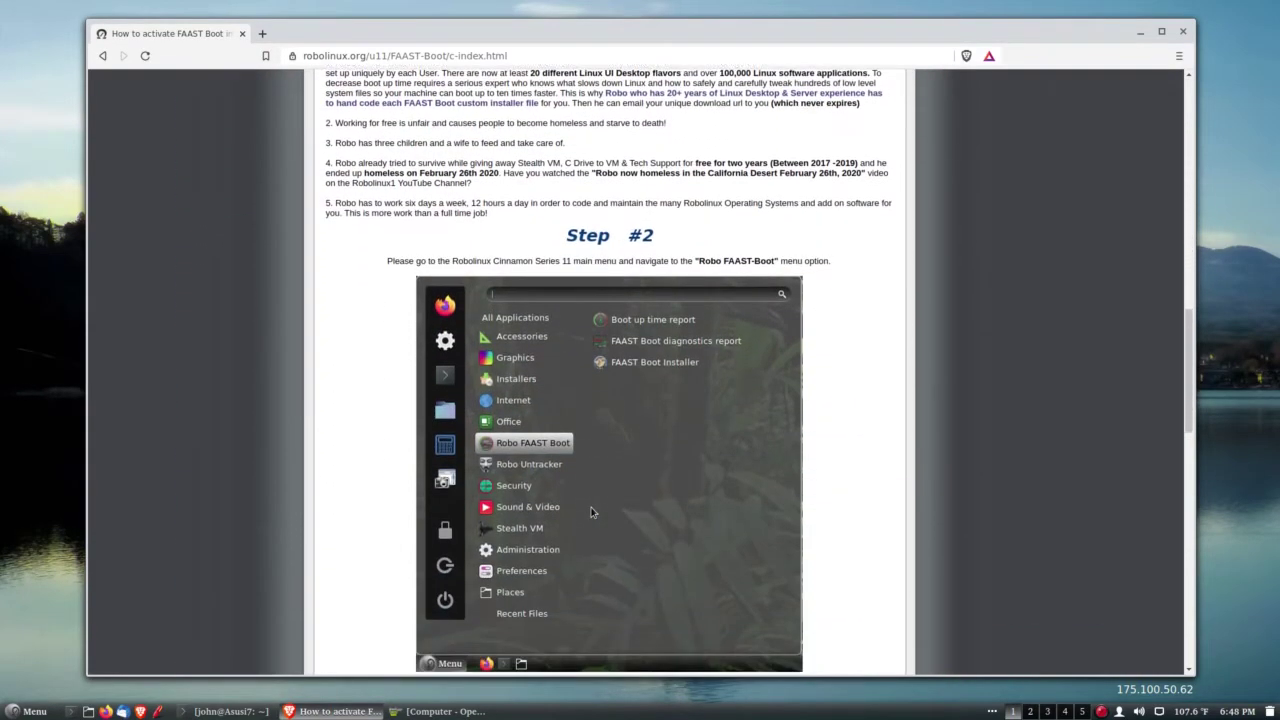
{"action": "scroll", "coordinate": [591, 512], "scroll_direction": "down", "scroll_amount": 1}
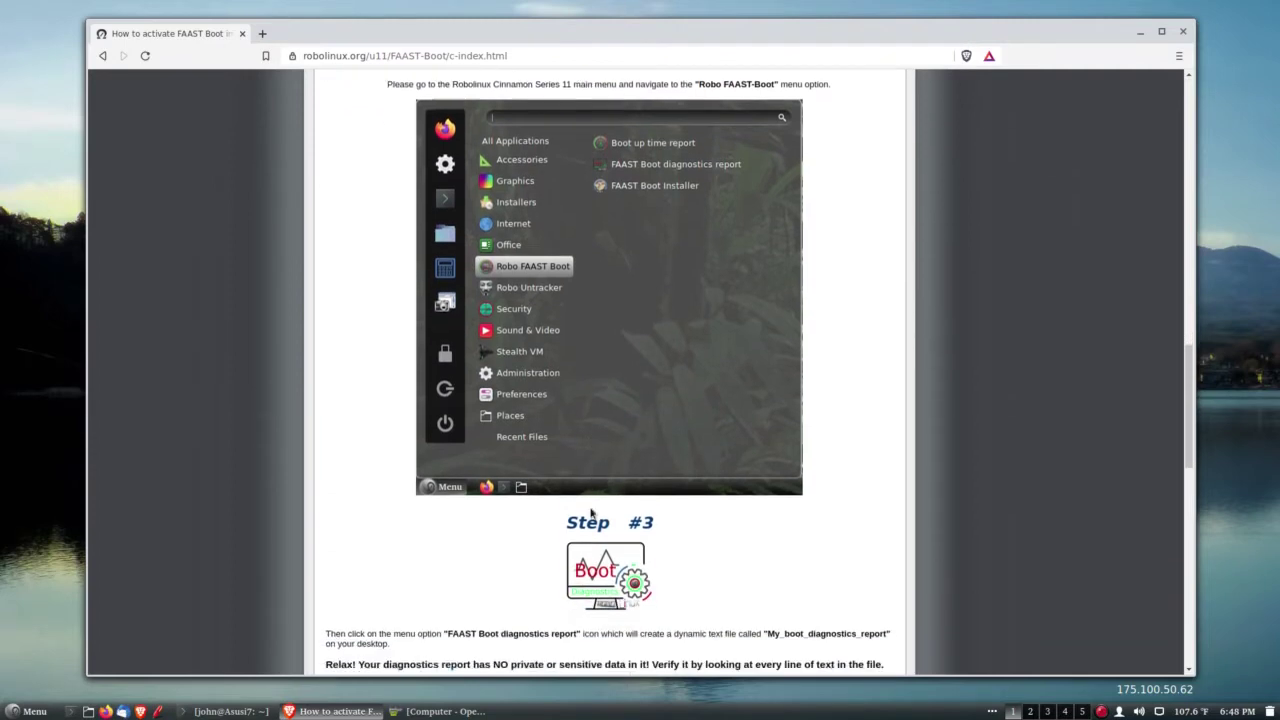
{"action": "scroll", "coordinate": [596, 500], "scroll_direction": "down", "scroll_amount": 2}
{"action": "scroll", "coordinate": [600, 483], "scroll_direction": "down", "scroll_amount": 6}
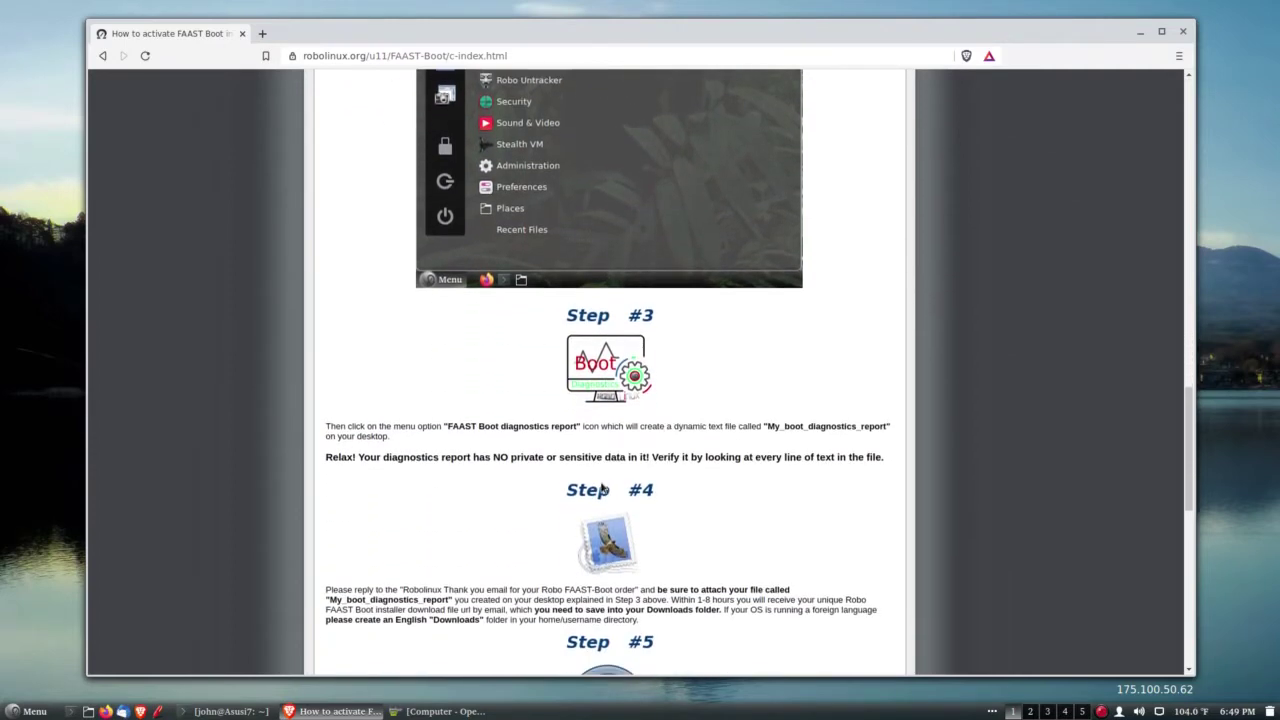
{"action": "scroll", "coordinate": [656, 503], "scroll_direction": "down", "scroll_amount": 2}
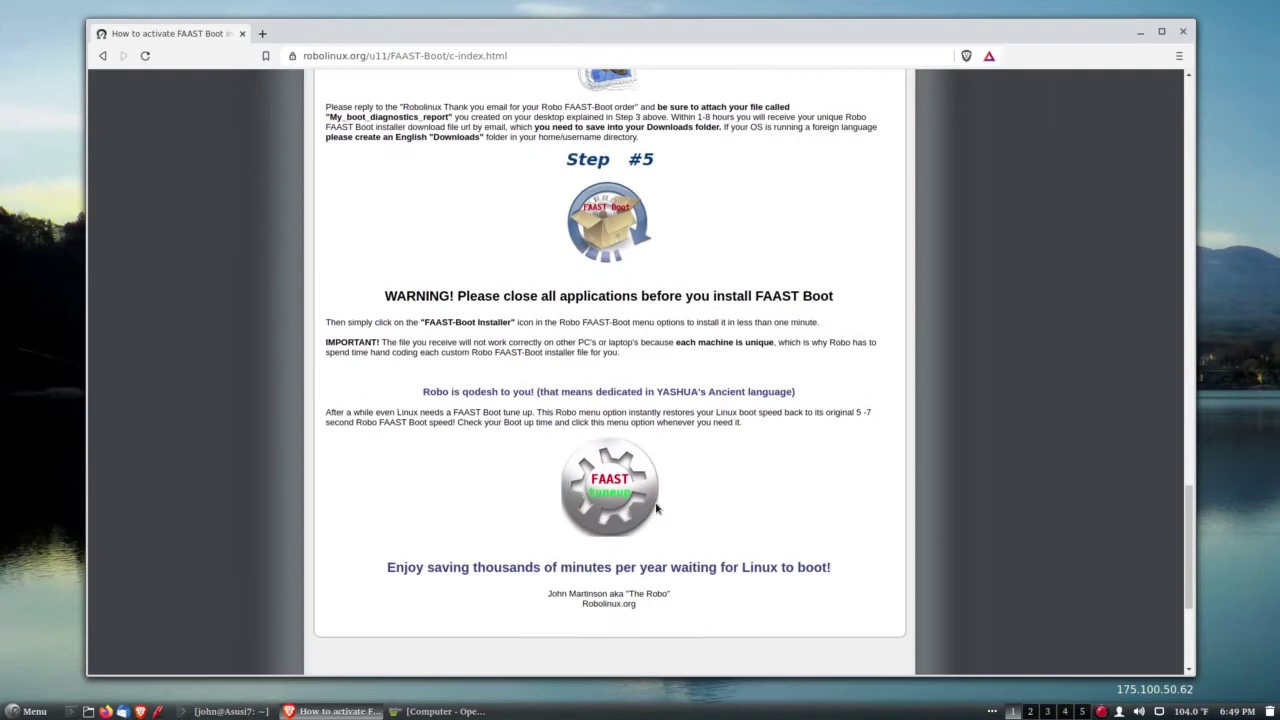
{"action": "scroll", "coordinate": [680, 490], "scroll_direction": "up", "scroll_amount": 4}
{"action": "scroll", "coordinate": [684, 482], "scroll_direction": "up", "scroll_amount": 10}
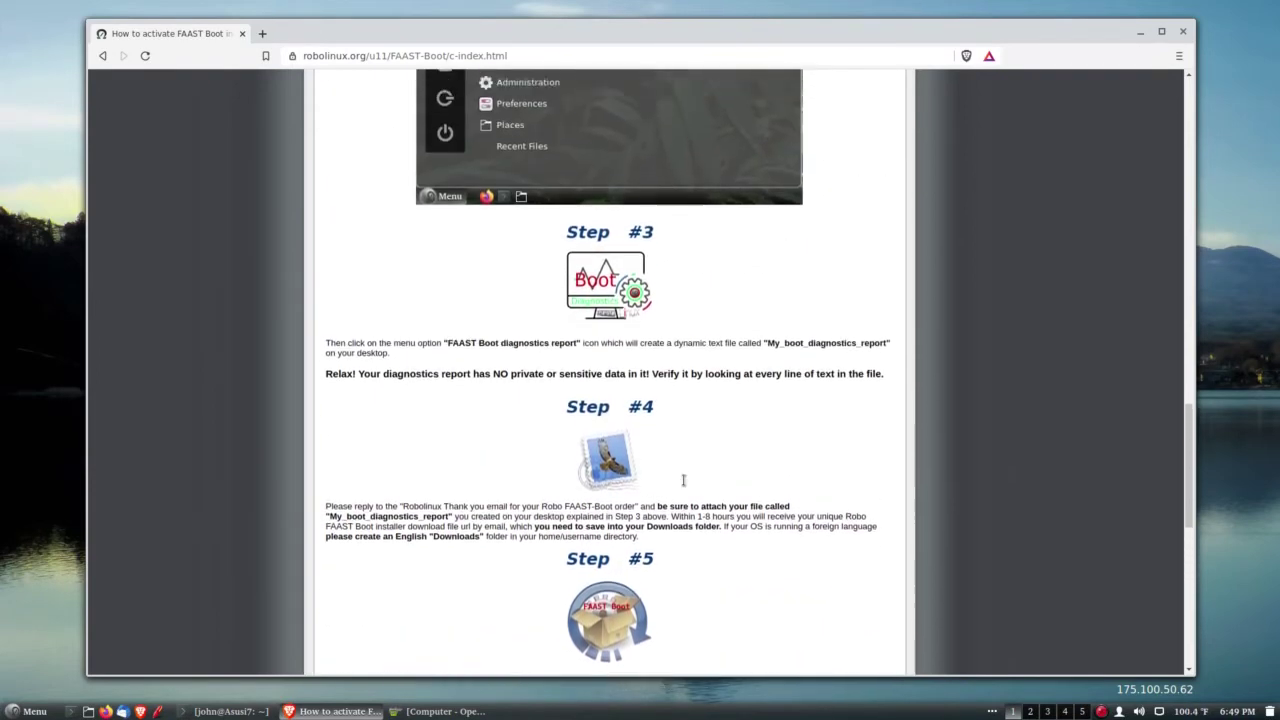
{"action": "scroll", "coordinate": [832, 382], "scroll_direction": "up", "scroll_amount": 12}
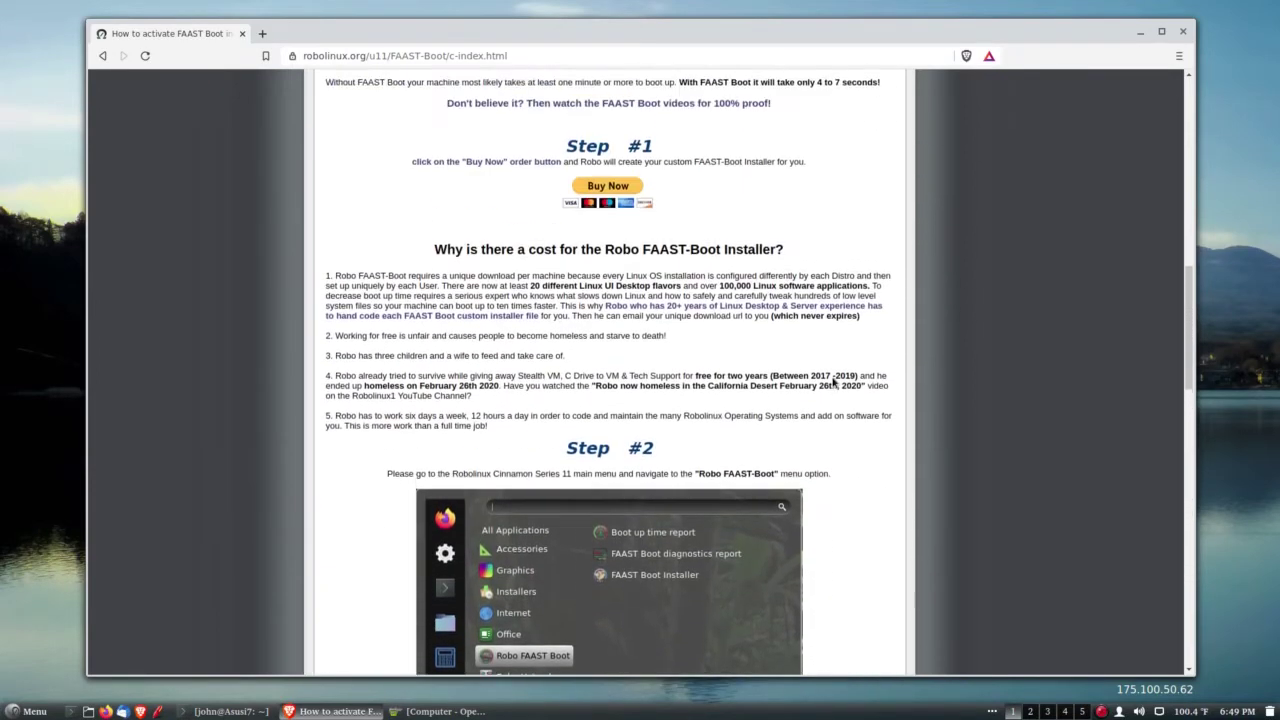
{"action": "scroll", "coordinate": [831, 377], "scroll_direction": "up", "scroll_amount": 2}
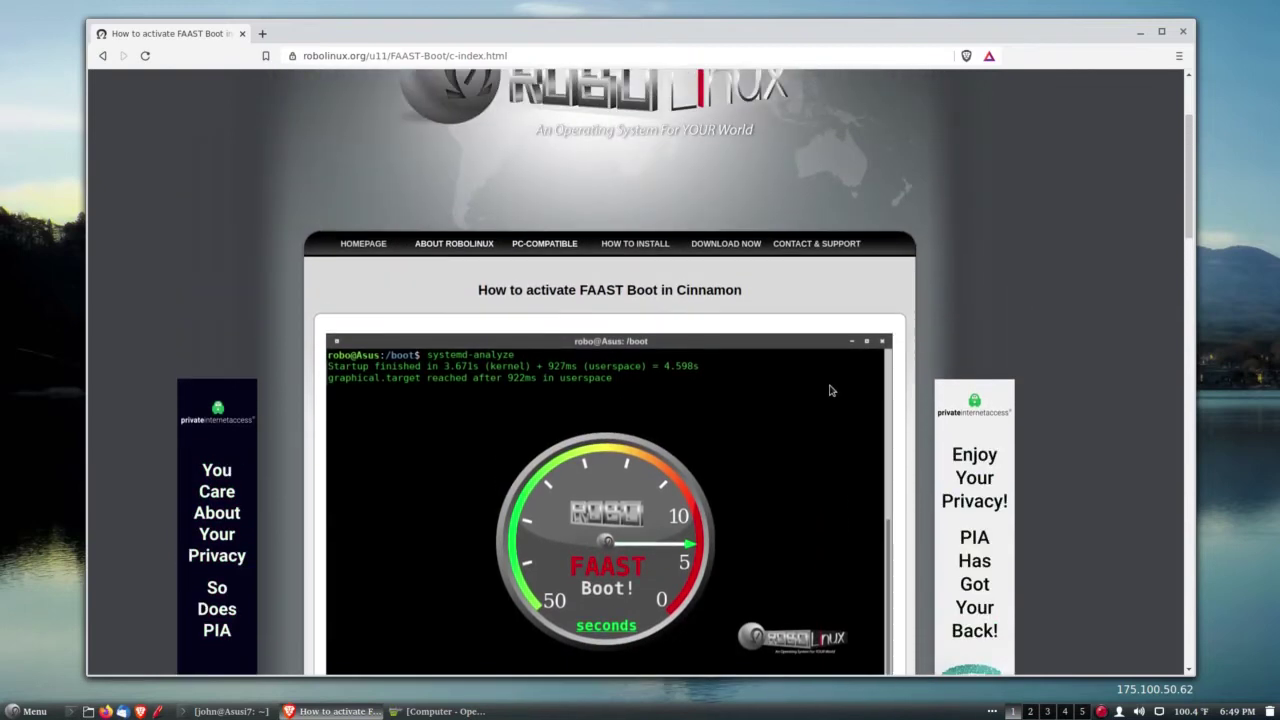
{"action": "scroll", "coordinate": [880, 540], "scroll_direction": "up", "scroll_amount": 3}
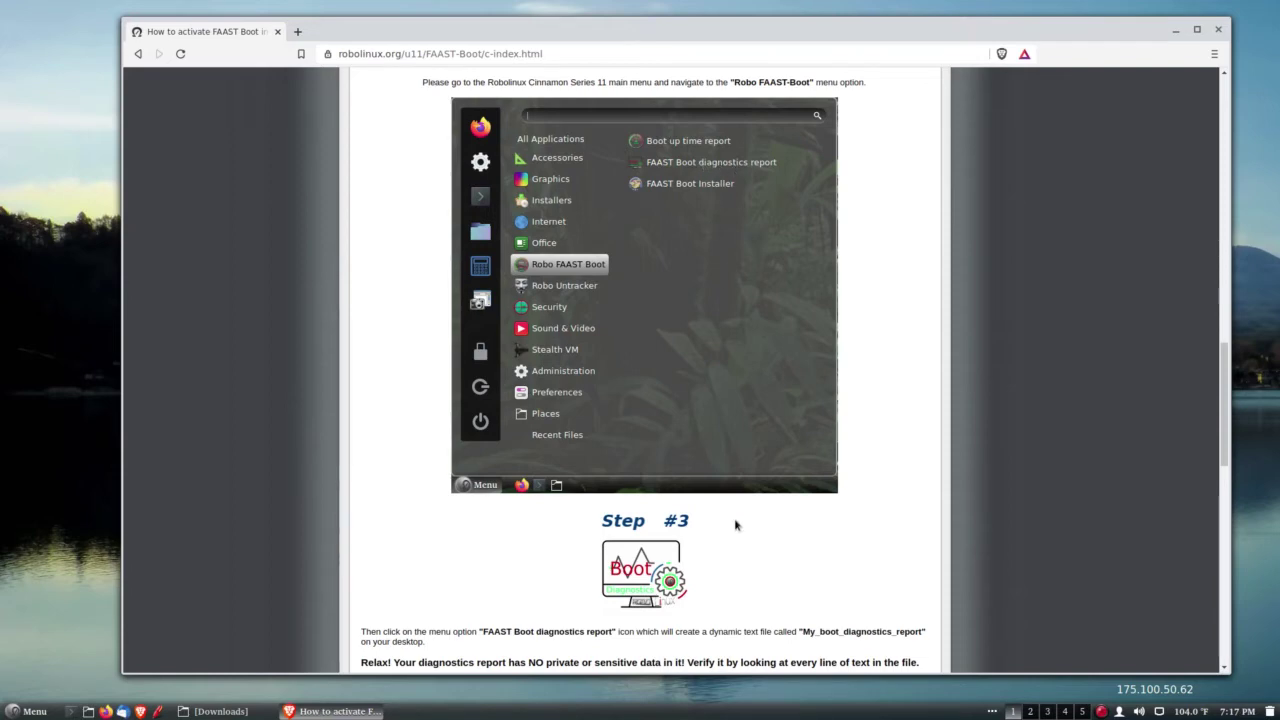
- Scroll the guide to Steps #4 and #5 and the close-all-applications warning
{"action": "scroll", "coordinate": [737, 523], "scroll_direction": "down", "scroll_amount": 4}
{"action": "scroll", "coordinate": [731, 537], "scroll_direction": "down", "scroll_amount": 1}
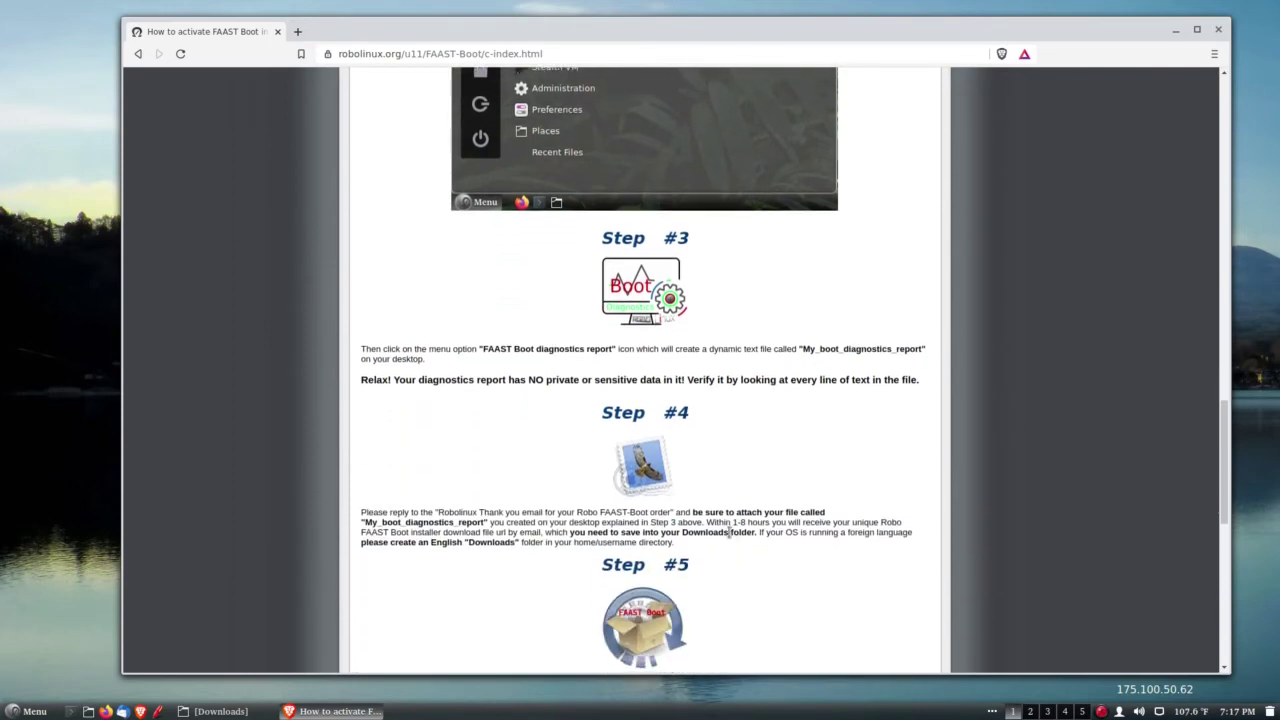
{"action": "scroll", "coordinate": [706, 469], "scroll_direction": "down", "scroll_amount": 3}
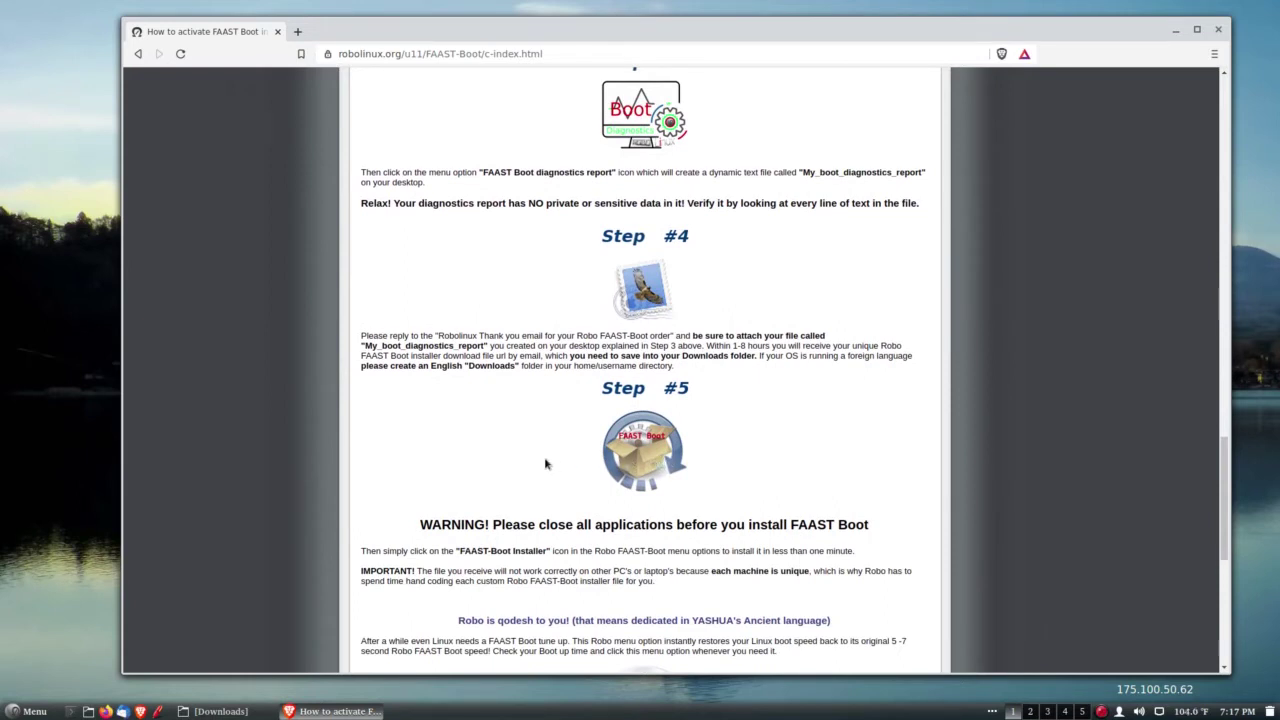
{"action": "left_click", "coordinate": [88, 711]}
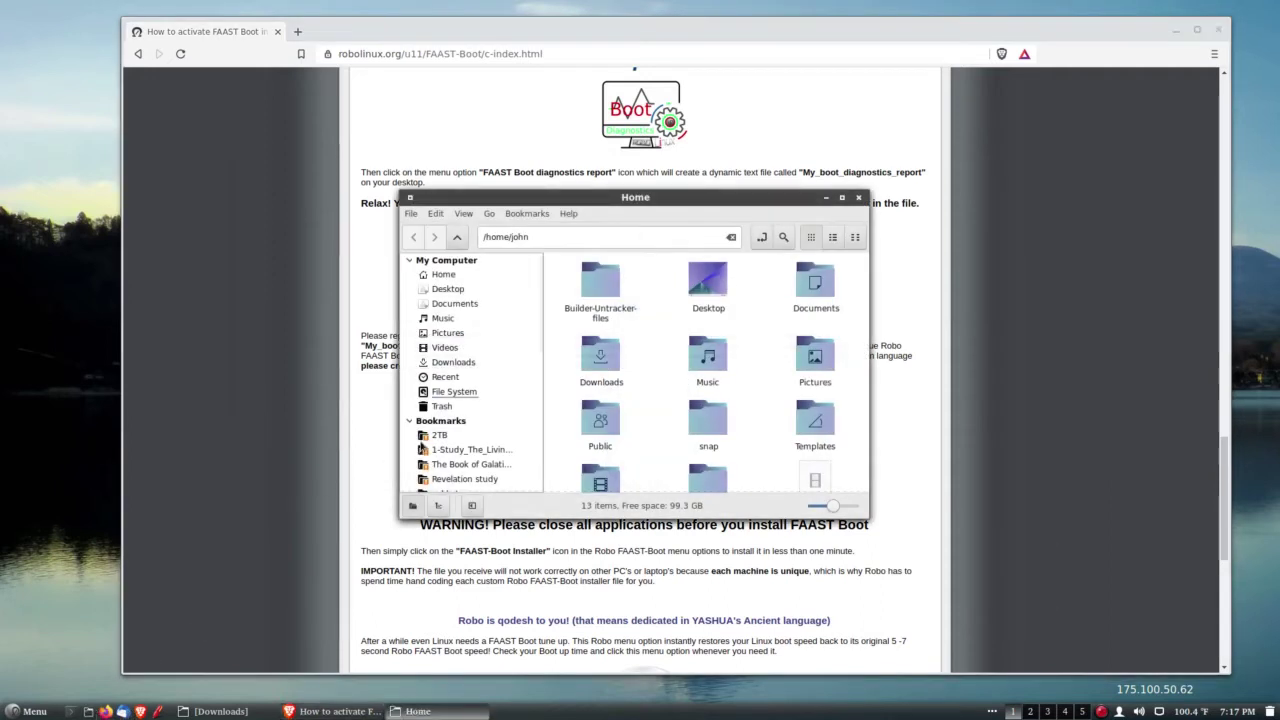
{"action": "double_click", "coordinate": [601, 355]}
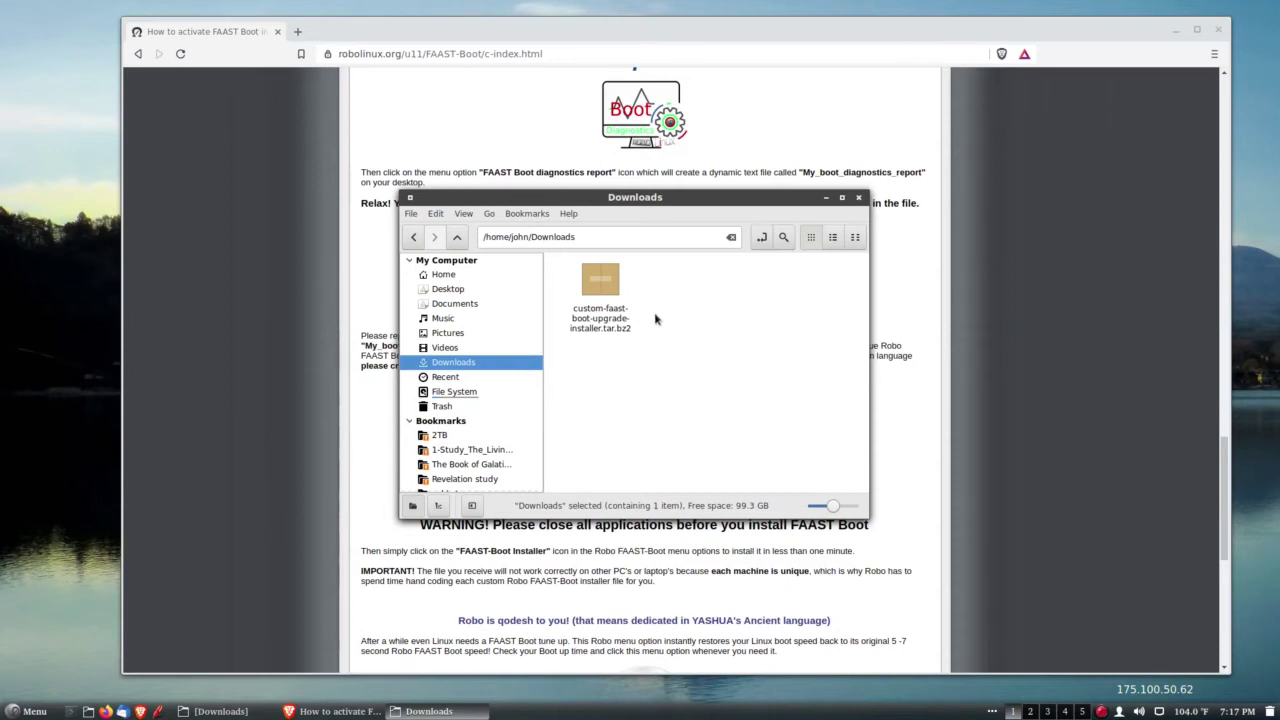
{"action": "left_click", "coordinate": [859, 198]}
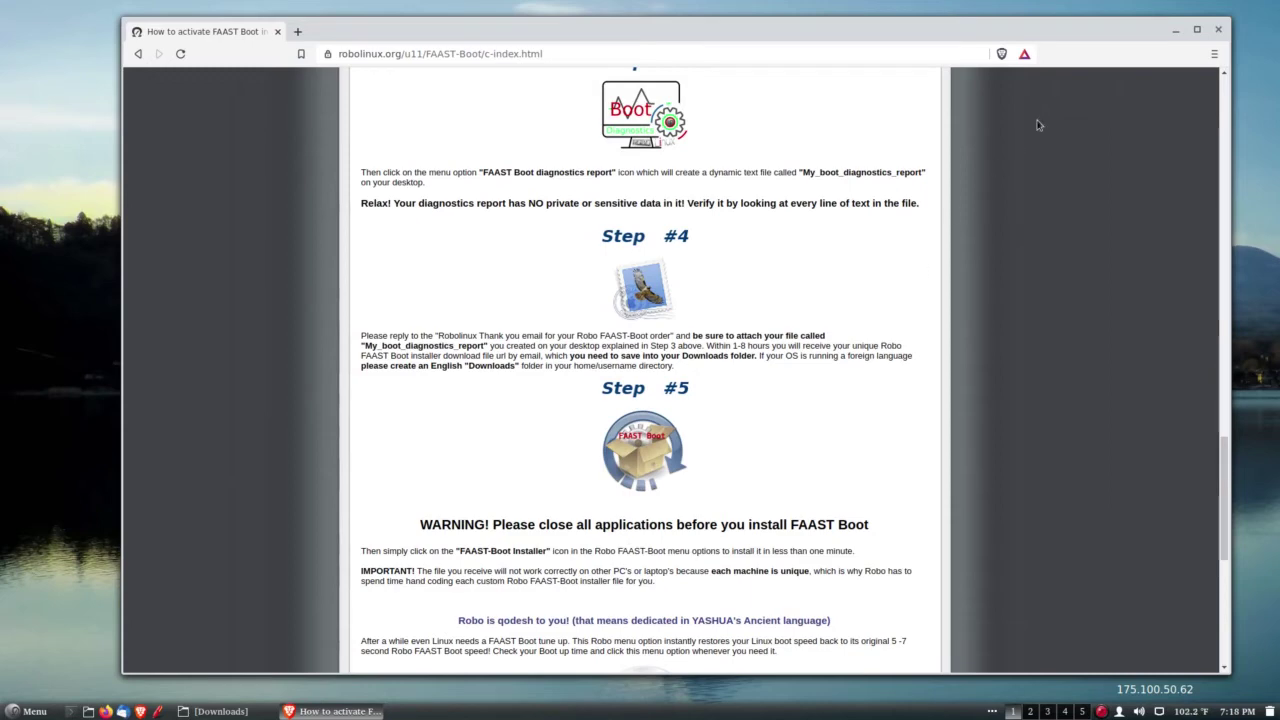
- Close the Brave browser and the leftover Downloads window
{"action": "left_click", "coordinate": [1218, 30]}
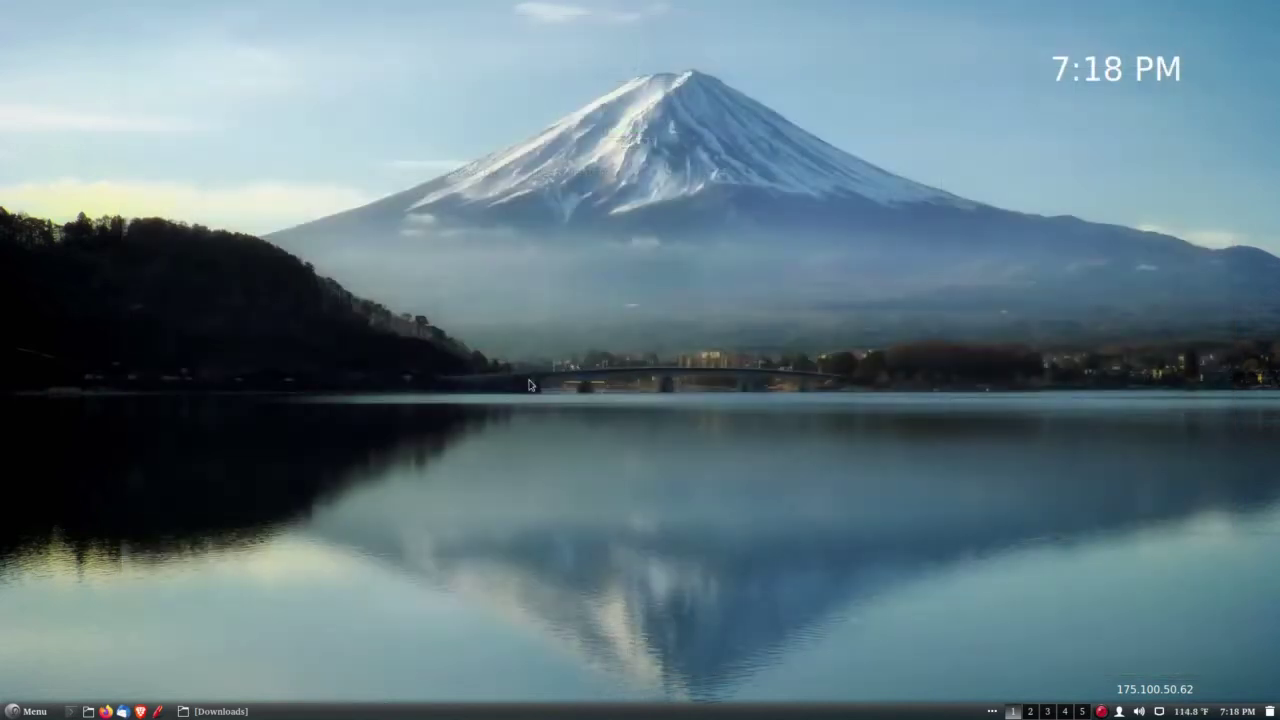
{"action": "right_click", "coordinate": [203, 714]}
{"action": "left_click", "coordinate": [205, 689]}
- Launch FAAST Boot Installer from the Menu's Robo FAAST Boot category
{"action": "left_click", "coordinate": [30, 711]}
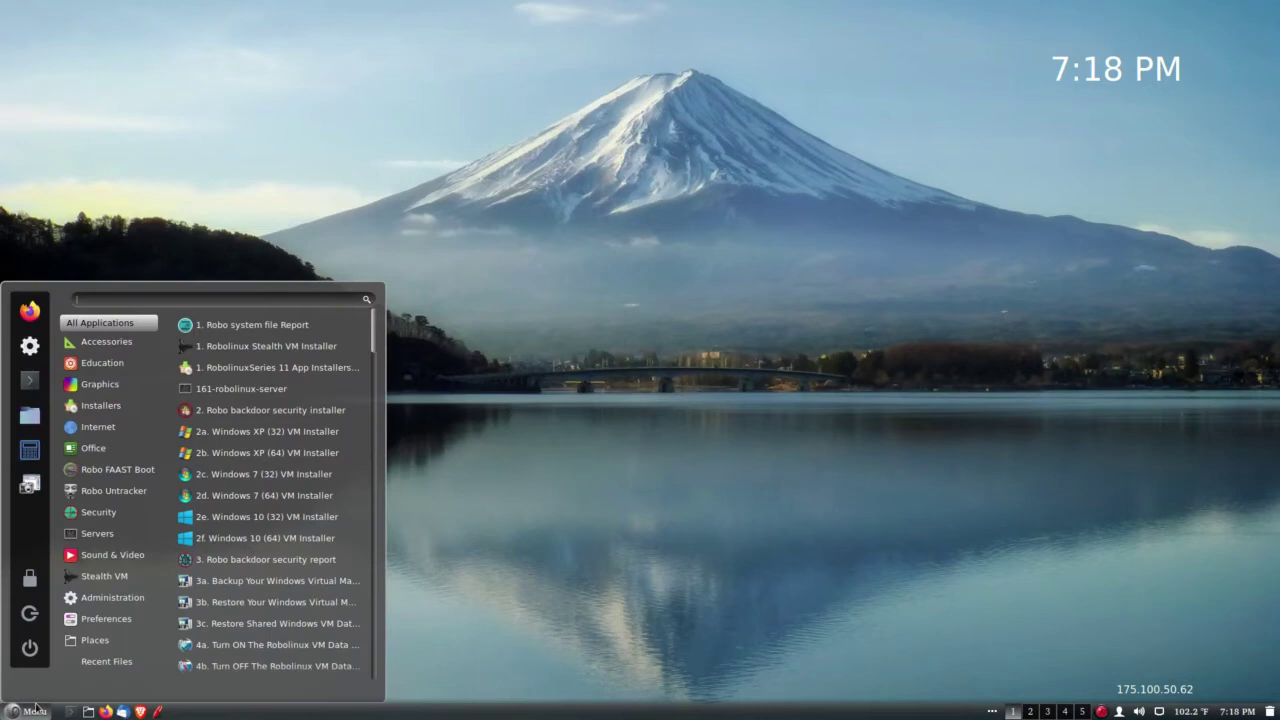
{"action": "mouse_move", "coordinate": [112, 469]}
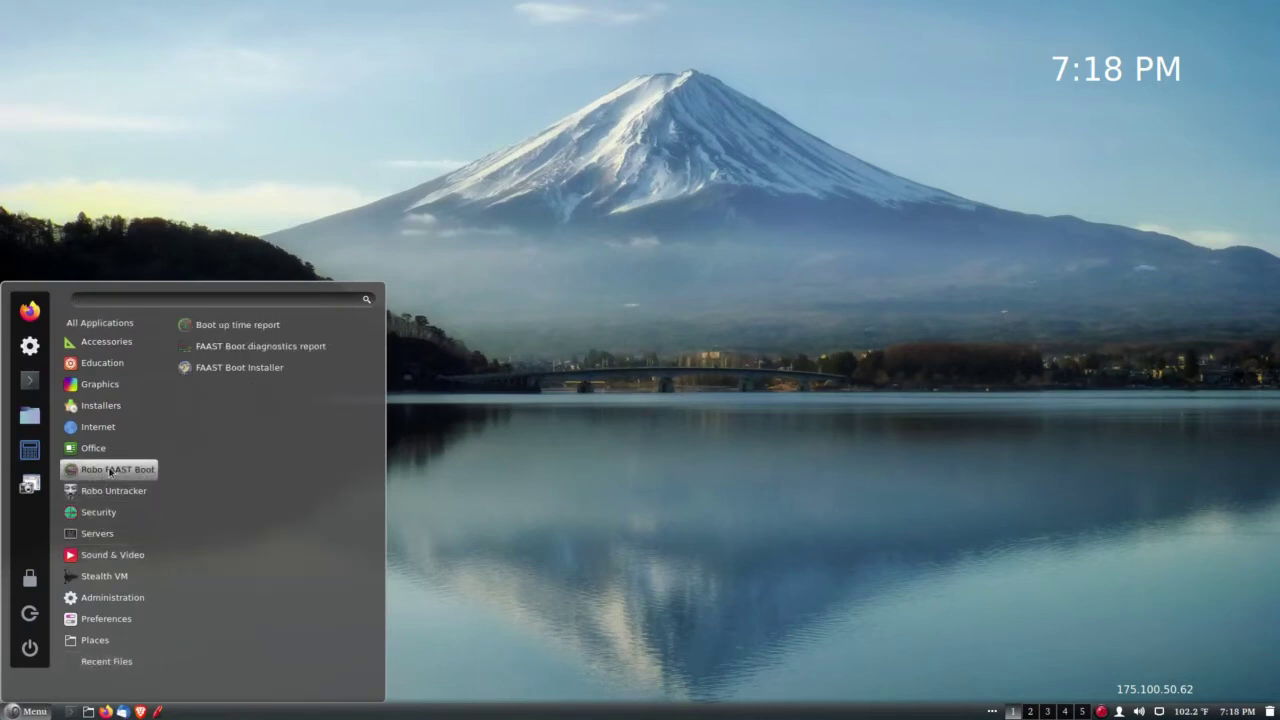
{"action": "left_click", "coordinate": [299, 371]}
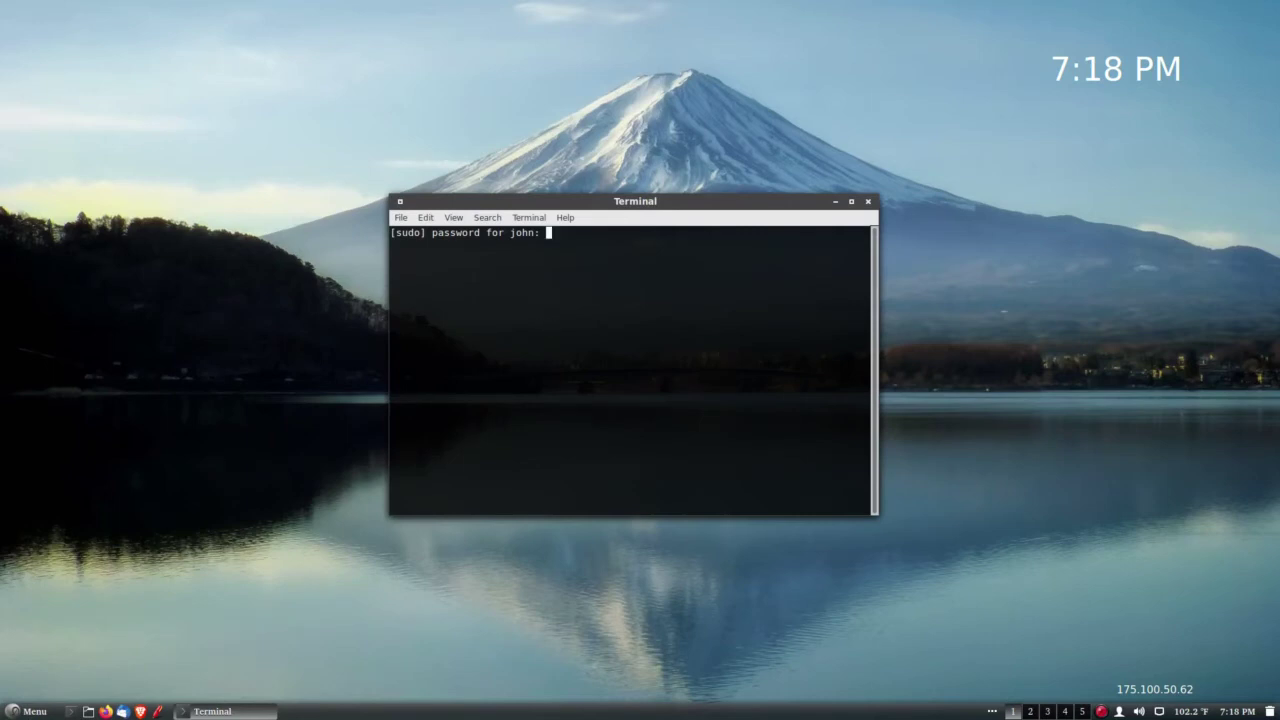
- Submit the sudo password so the FAAST Boot installer runs to completion
{"action": "key", "text": "Return"}
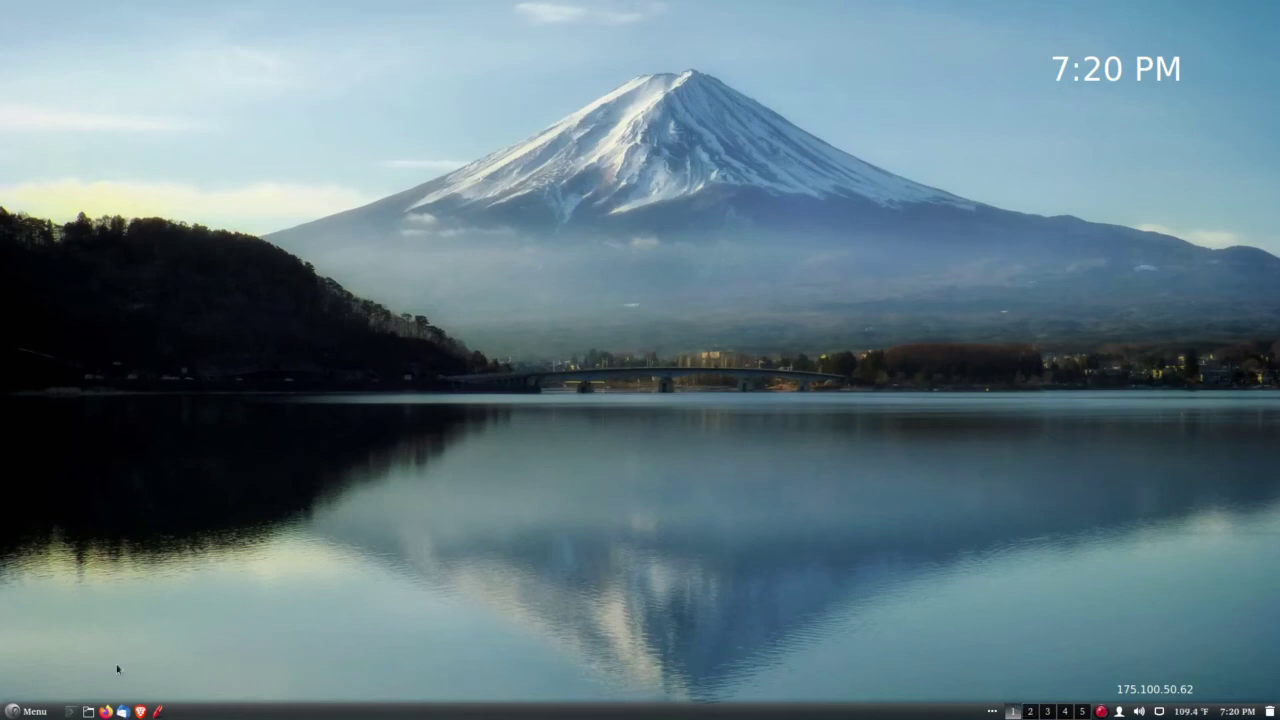
{"action": "left_click", "coordinate": [44, 711]}
{"action": "mouse_move", "coordinate": [110, 469]}
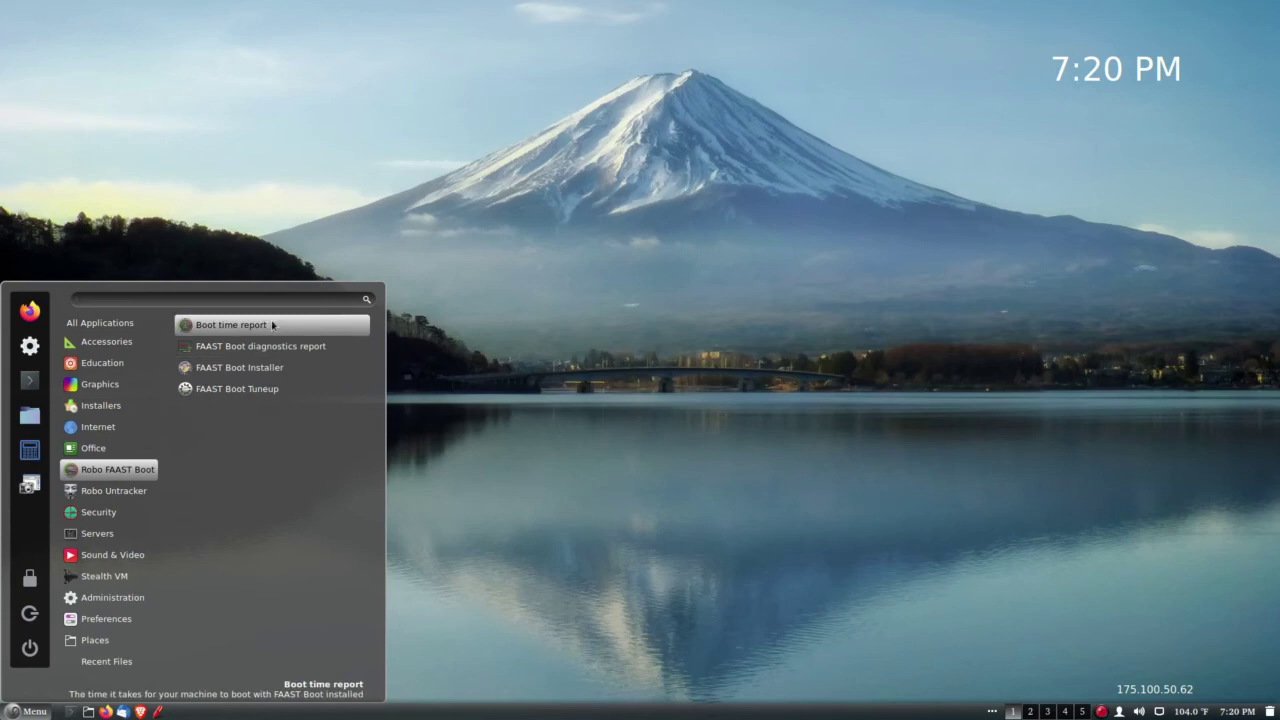
{"action": "left_click", "coordinate": [468, 323]}
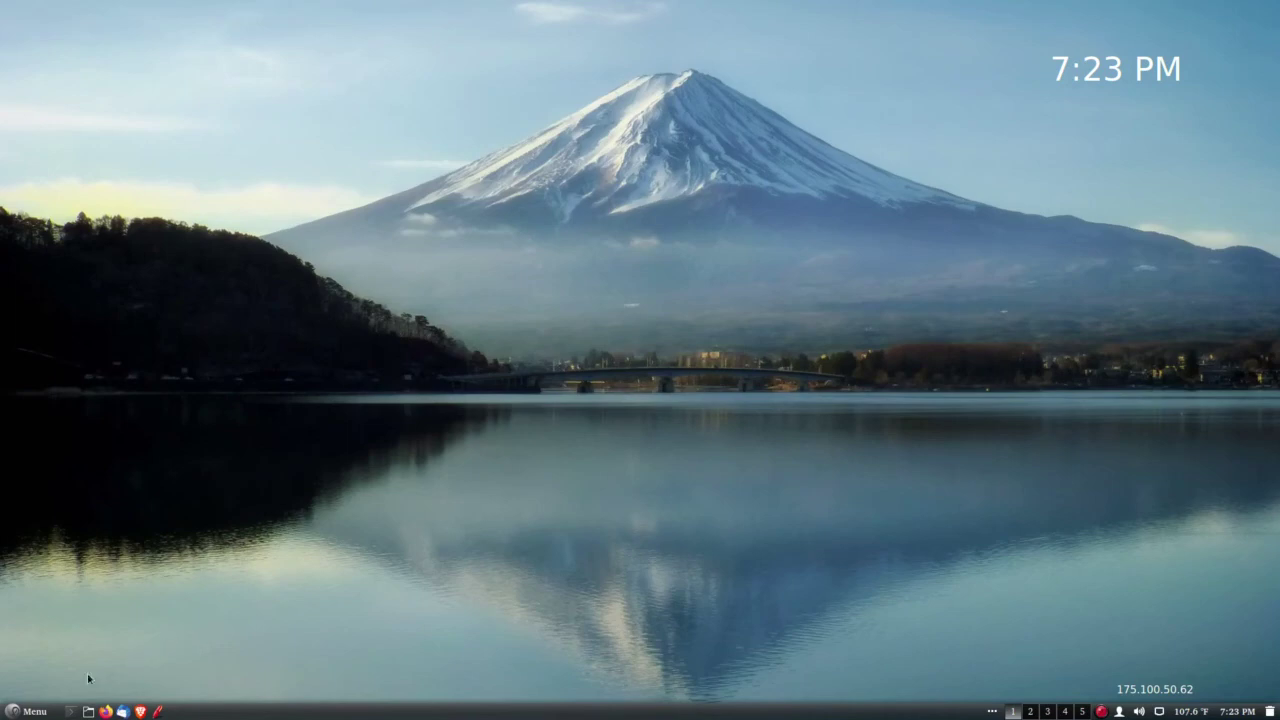
- Open the Menu on the Robo FAAST Boot category listing its four tools
{"action": "left_click", "coordinate": [32, 710]}
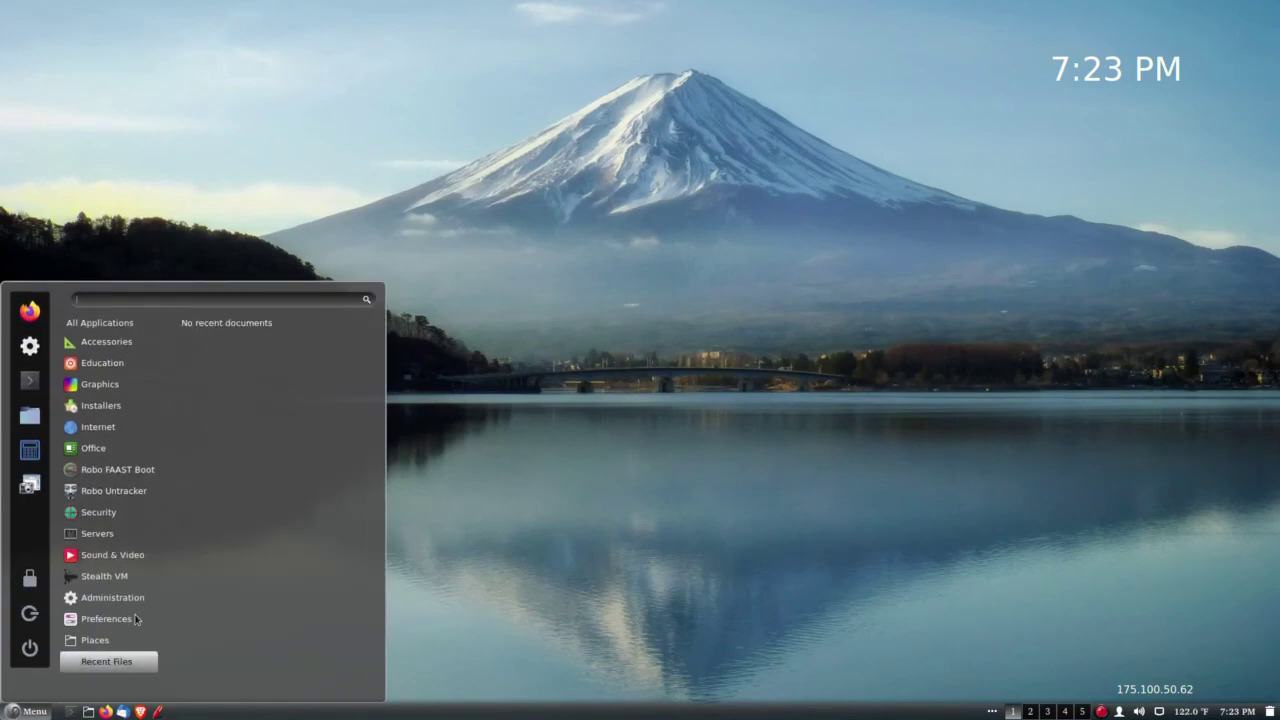
{"action": "mouse_move", "coordinate": [131, 477]}
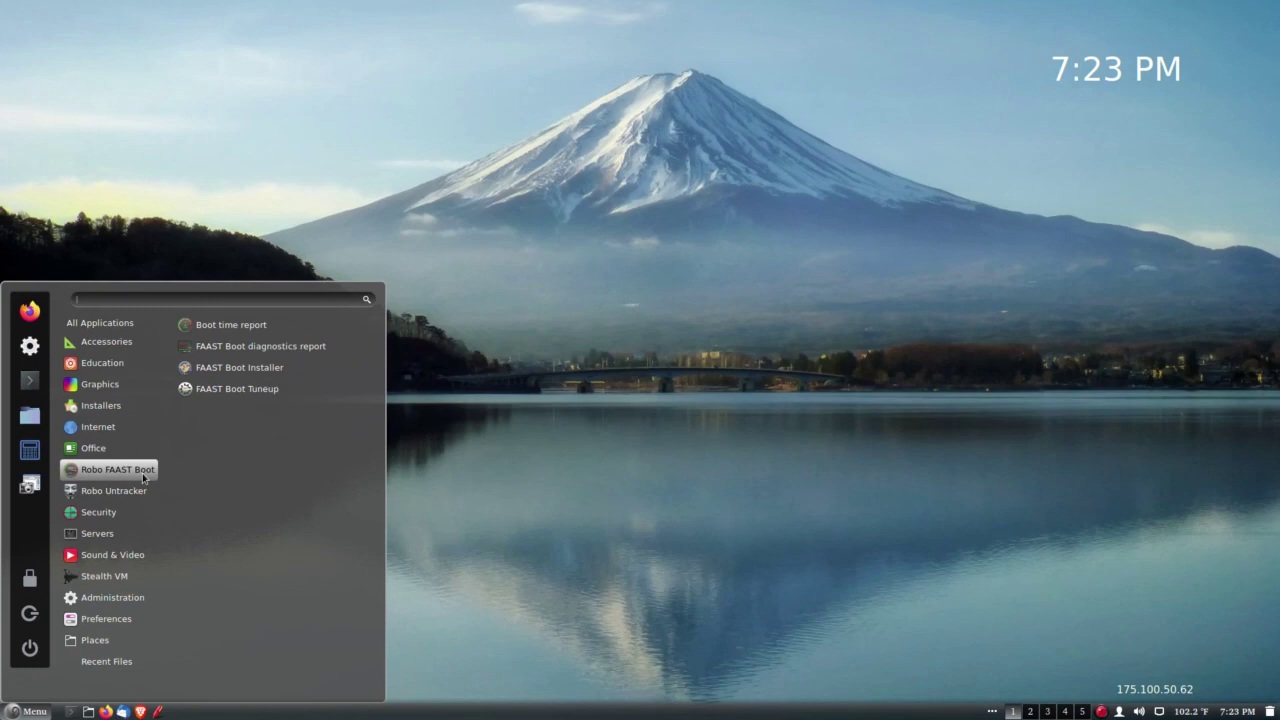
- Run Boot time report, showing startup in 6.387s (4.103s kernel + 2.283s userspace)
{"action": "left_click", "coordinate": [268, 330]}
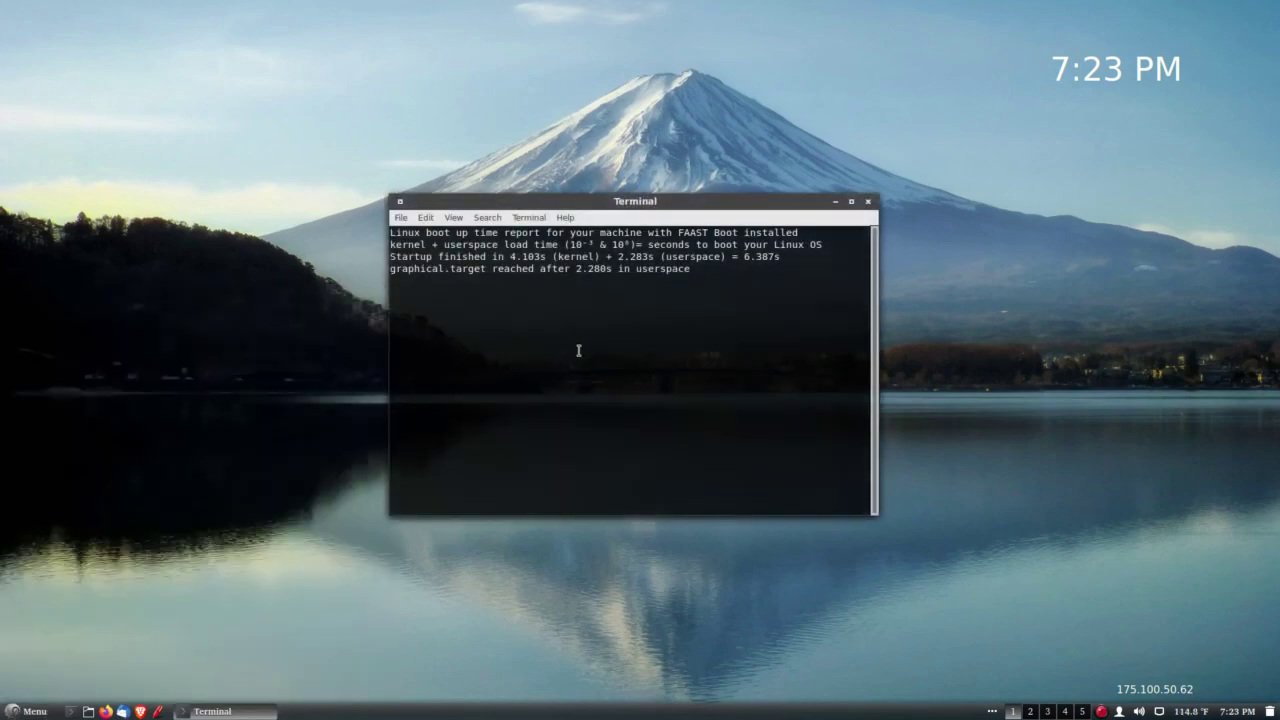